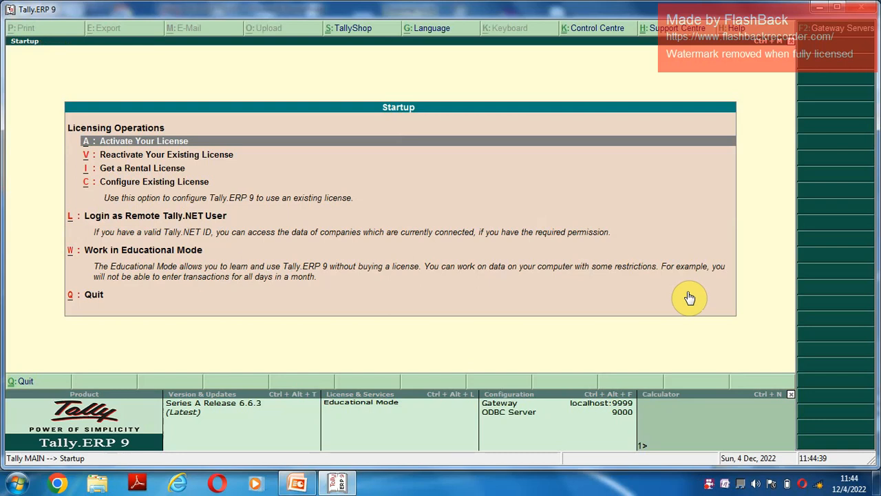
Start working in Educational Mode from the licensing startup screen.
key("Down")
key("Down")
key("Down")
key("Down")
key("Down")
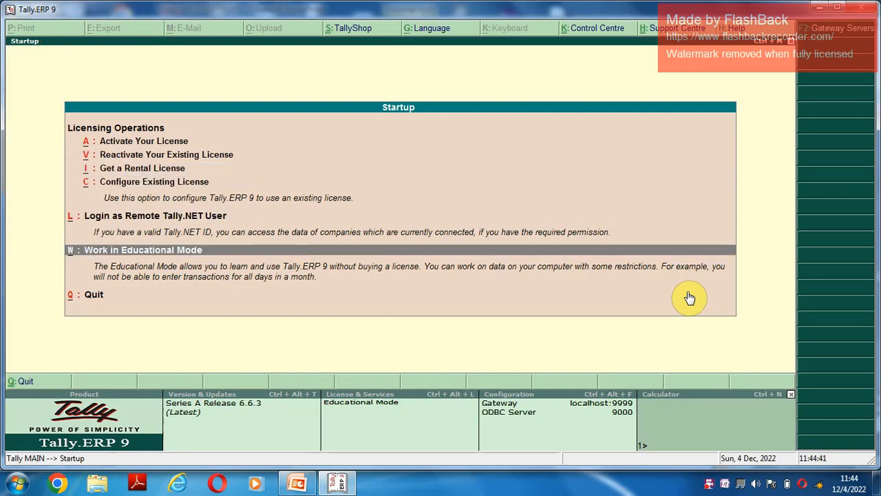
key("Return")
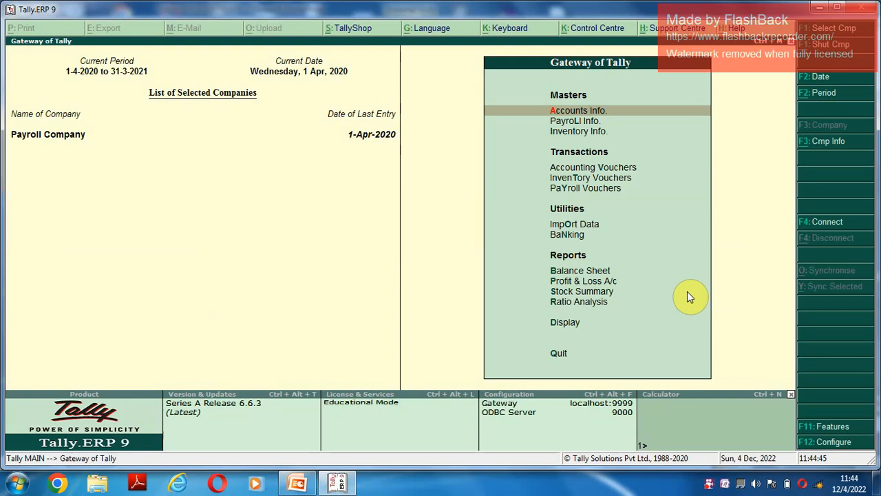
Demonstrate the Company Info shortcut with the On-Screen Keyboard and close the keyboard.
key("alt+F3")
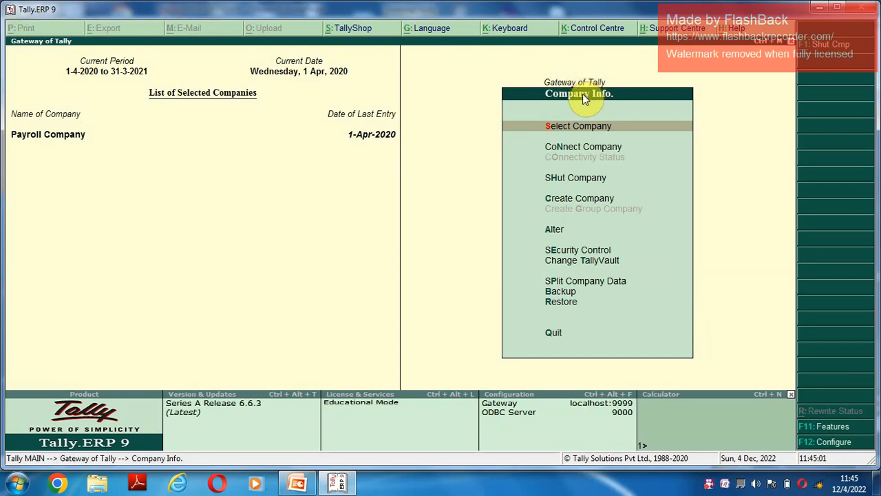
key("Escape")
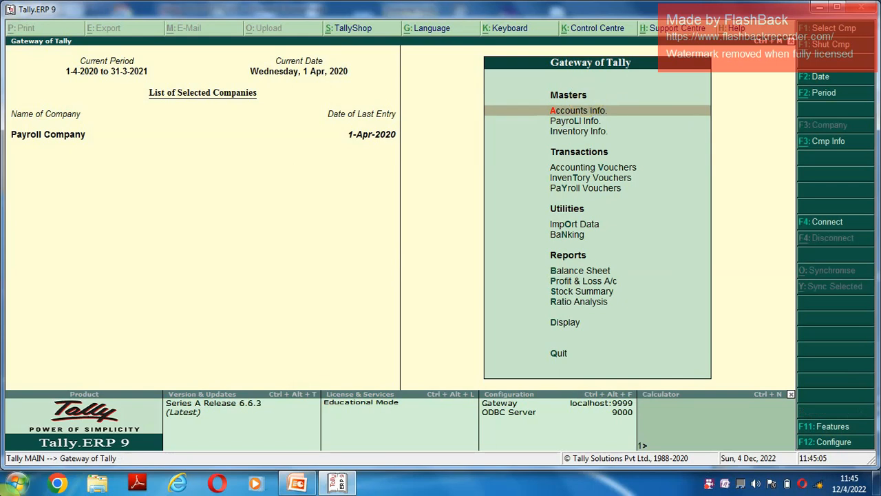
left_click(4, 482)
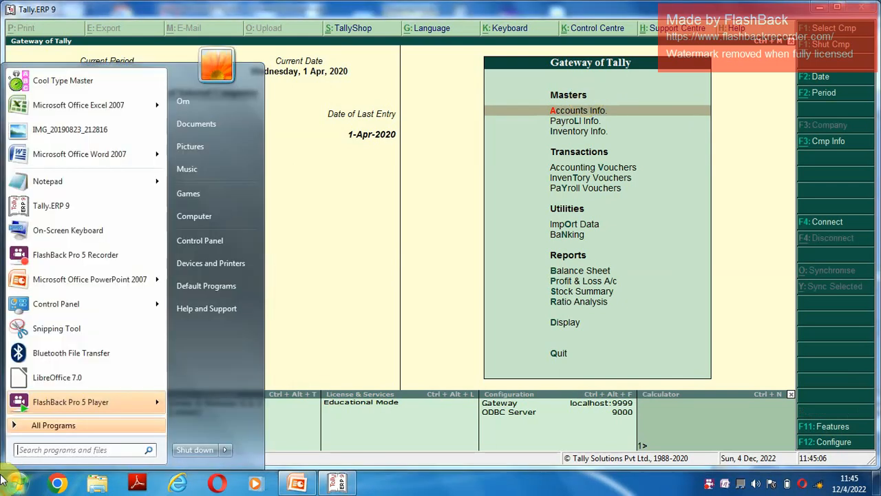
left_click(57, 234)
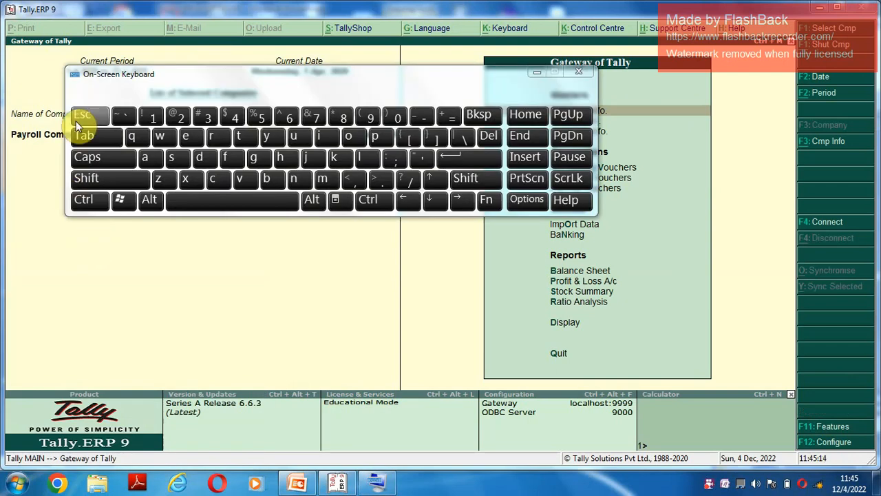
left_click(149, 199)
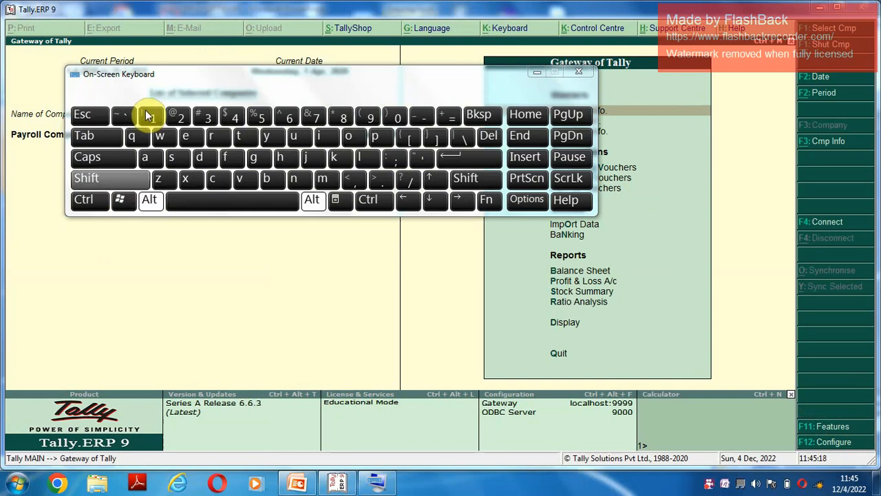
left_click(493, 205)
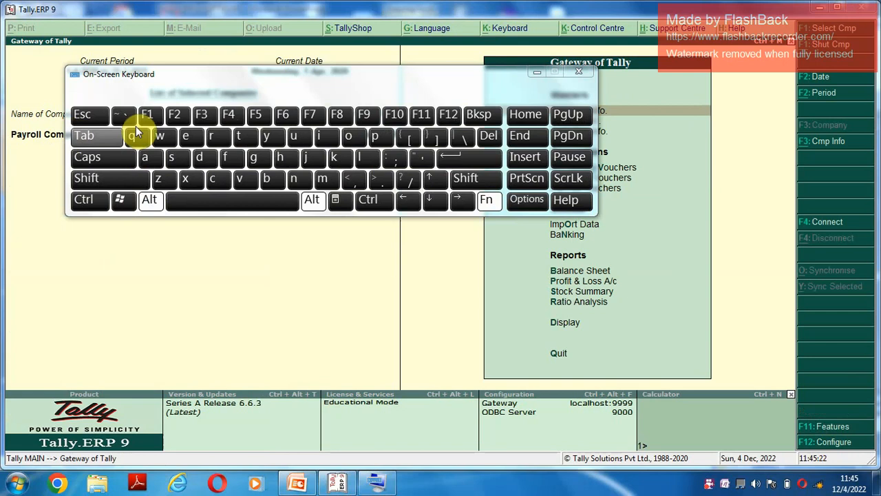
left_click(207, 117)
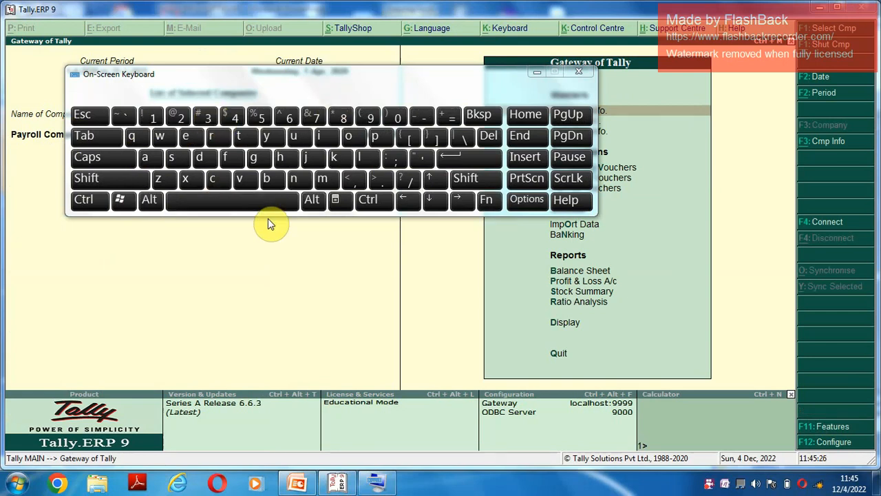
left_click(578, 73)
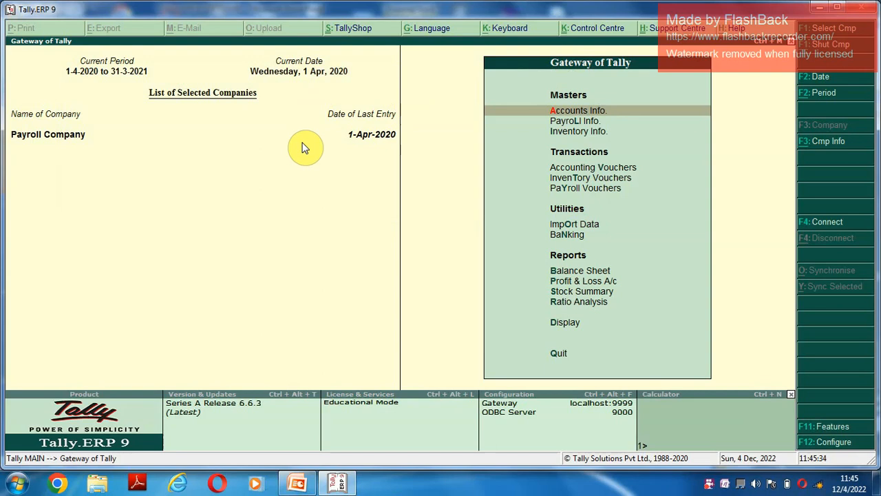
Start creating a new company named Sai Computer and keep the same mailing name.
key("alt+F3")
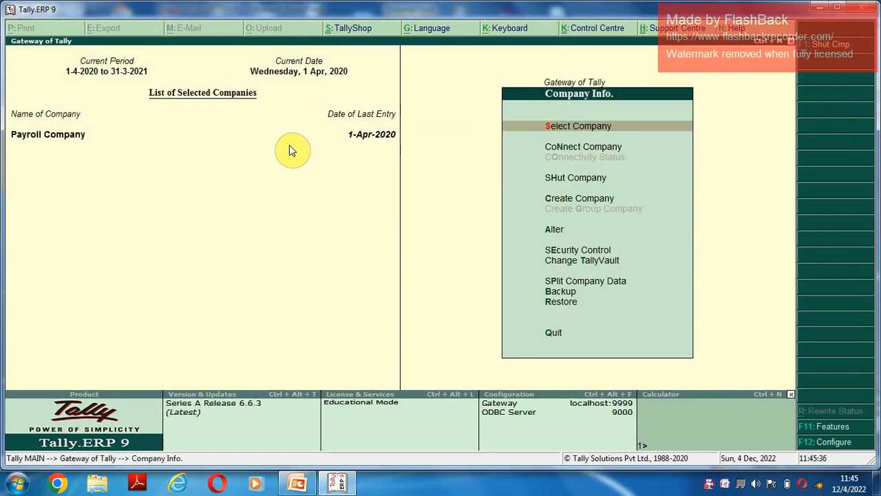
left_click(551, 199)
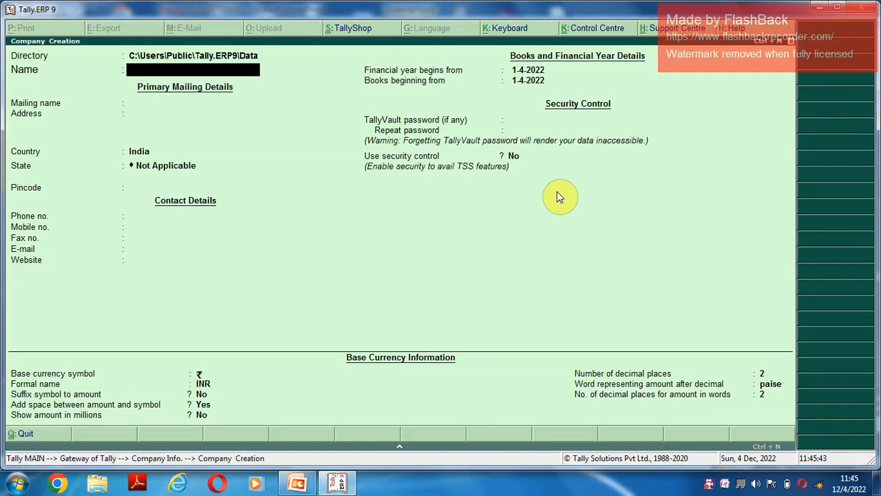
type("C")
key("BackSpace")
type("Sai Compt")
key("BackSpace")
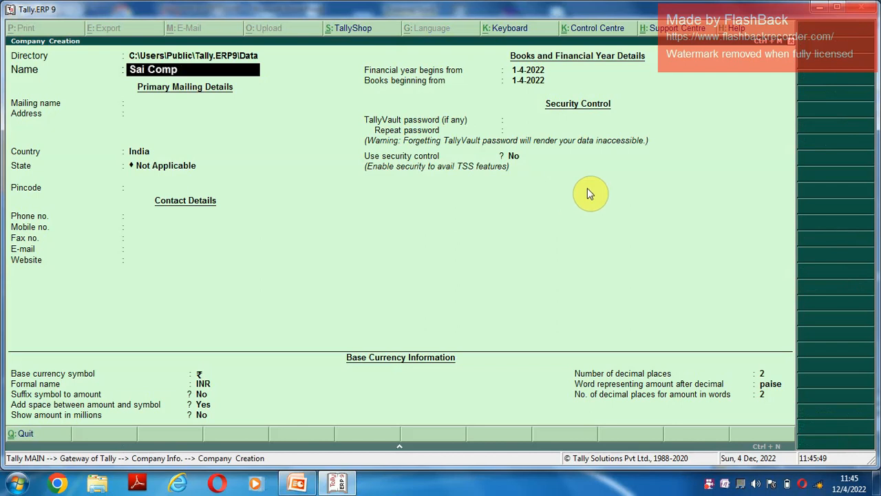
type("y")
key("BackSpace")
type("uter")
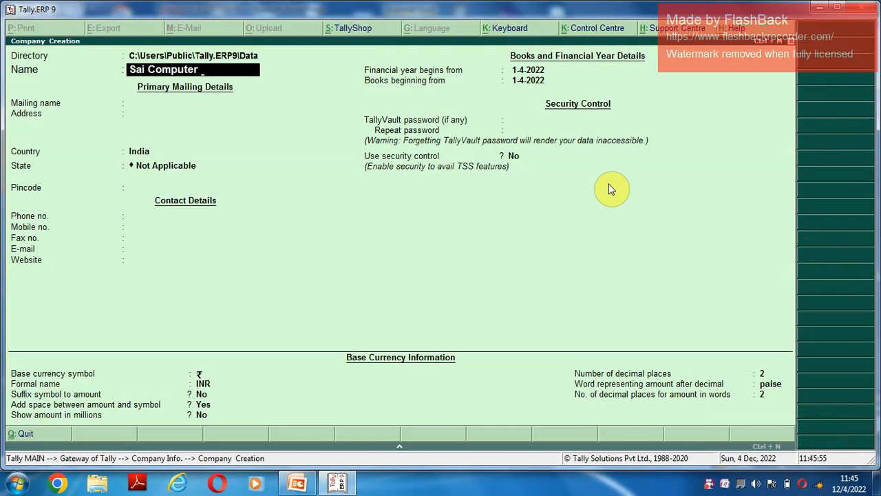
key("Return")
key("Return")
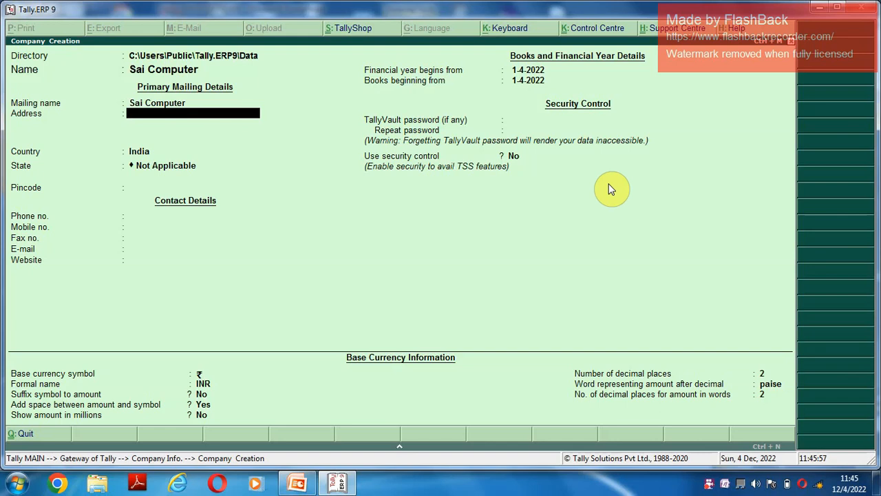
Enter the company's mailing address and keep India as the country.
type("Navapura N")
key("BackSpace")
key("BackSpace")
type("Vn")
key("BackSpace")
type("ns")
key("Return")
key("Return")
key("Return")
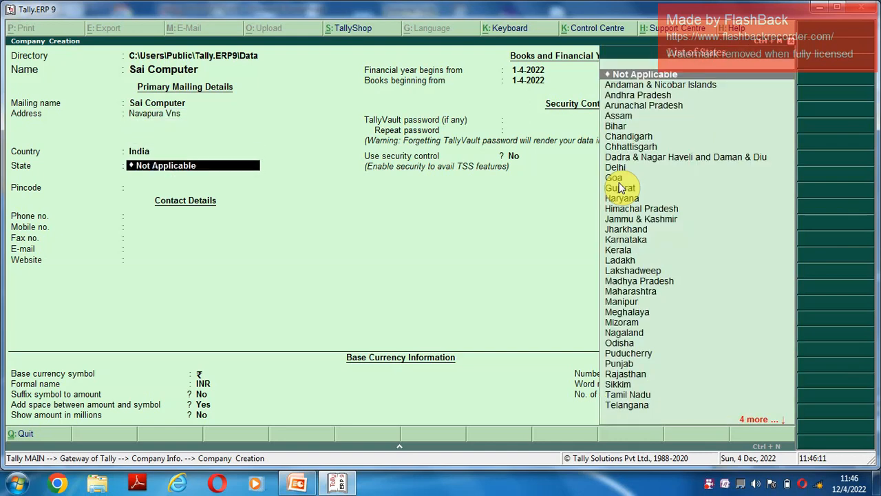
Set the company's state to Uttar Pradesh and leave the pincode and contact details blank.
type("U")
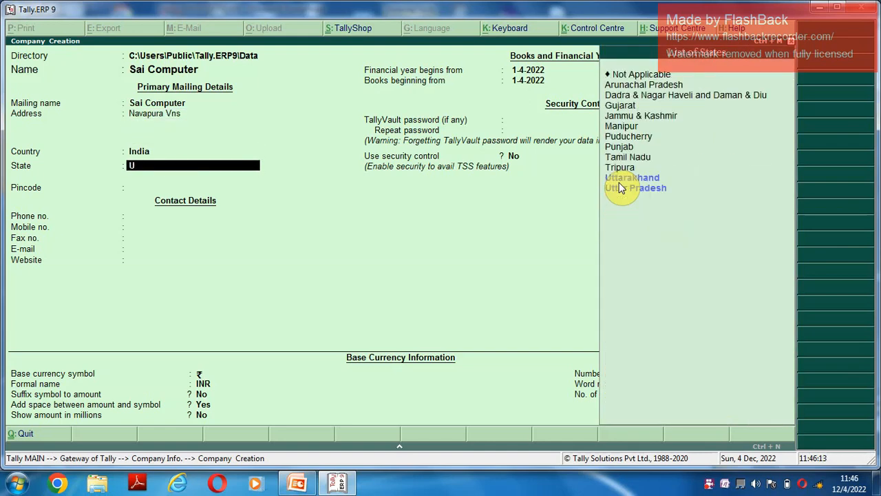
key("Down")
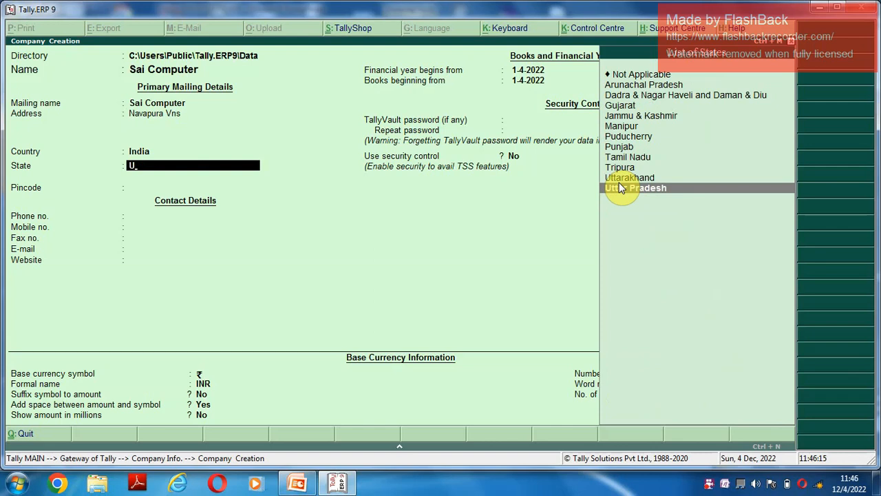
key("Return")
key("Return")
key("Return")
key("Return")
key("Return")
key("Return")
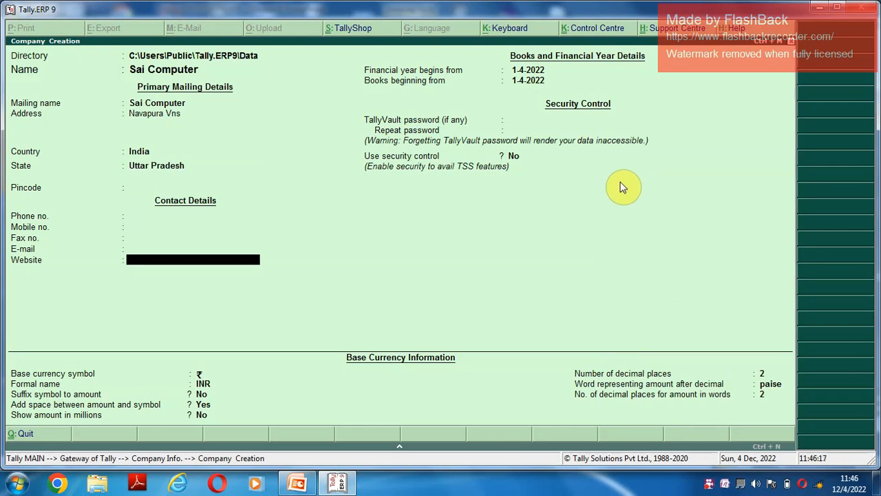
key("Return")
Keep 1-4-2022 for the financial year and books start, with no TallyVault password and security control set to No.
key("Return")
key("Return")
key("Return")
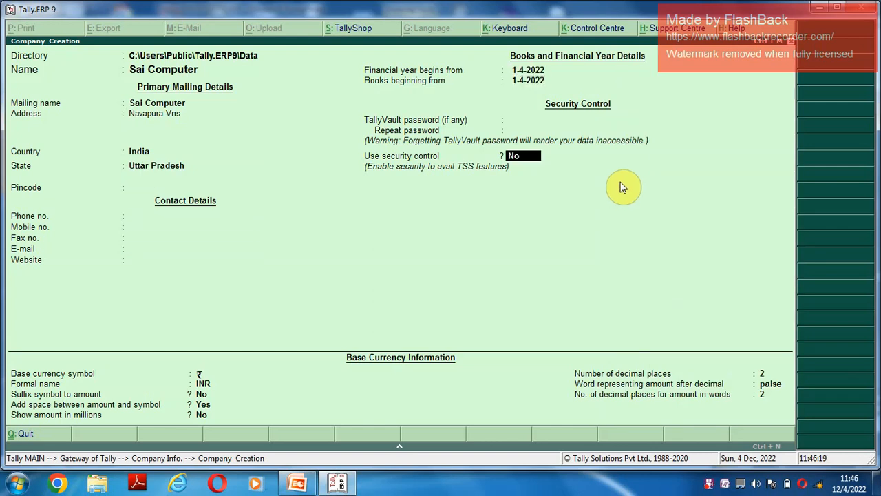
key("Return")
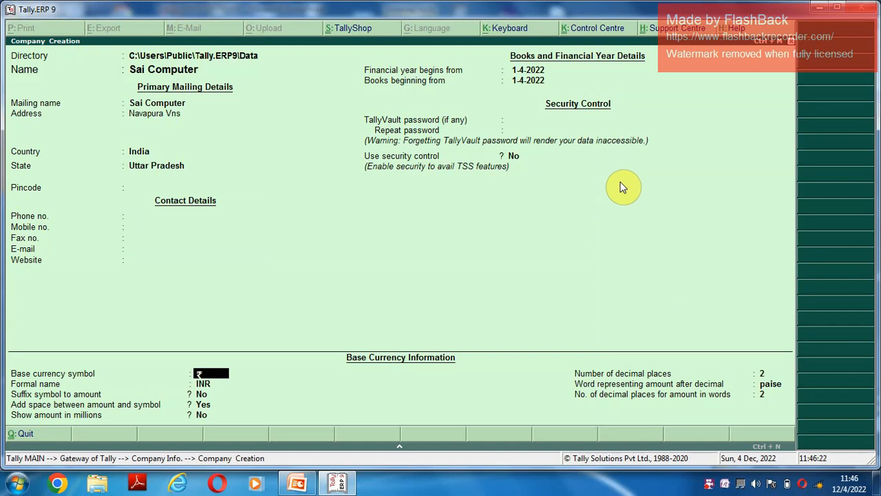
Accept the default INR base currency settings, save the new company and return to the Gateway of Tally.
key("Return")
key("Return")
key("Return")
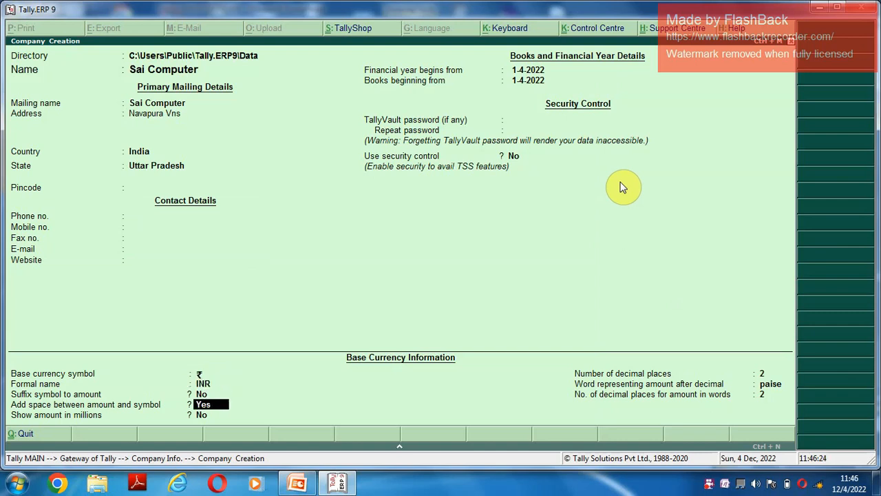
key("Return")
key("Return")
key("Return")
key("Return")
key("Return")
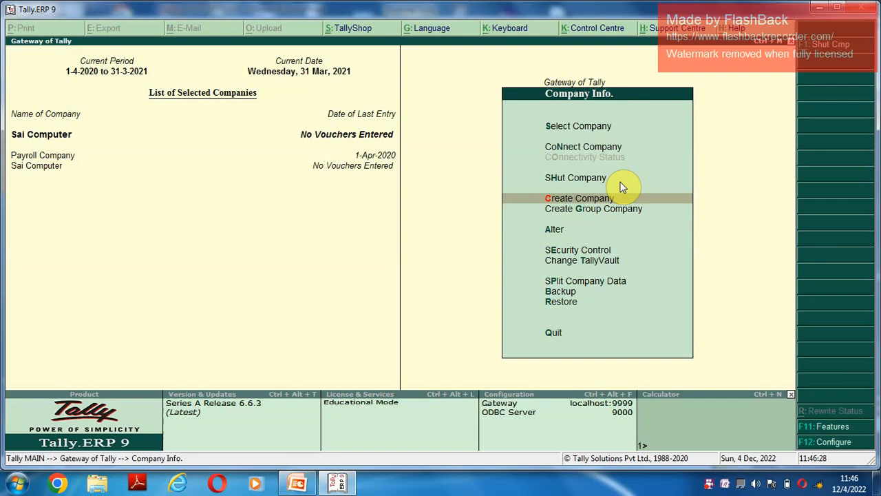
key("Escape")
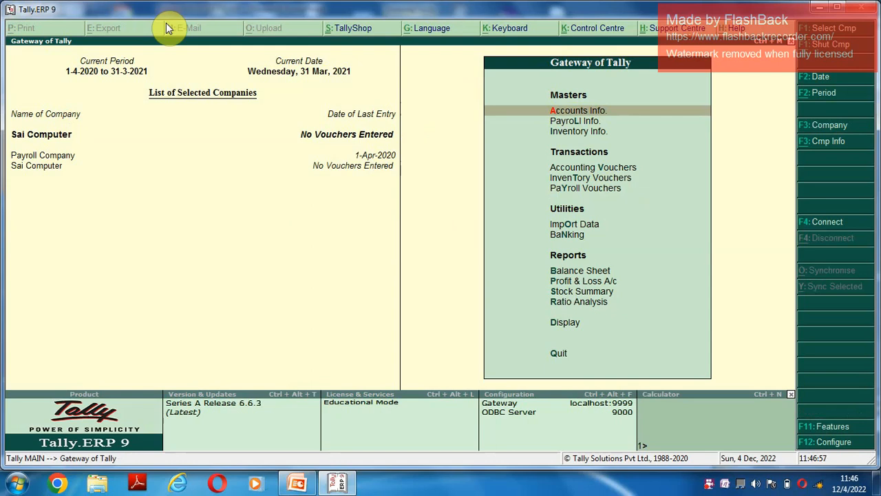
Open the creation form for a single ledger in Sai Computer.
key("Return")
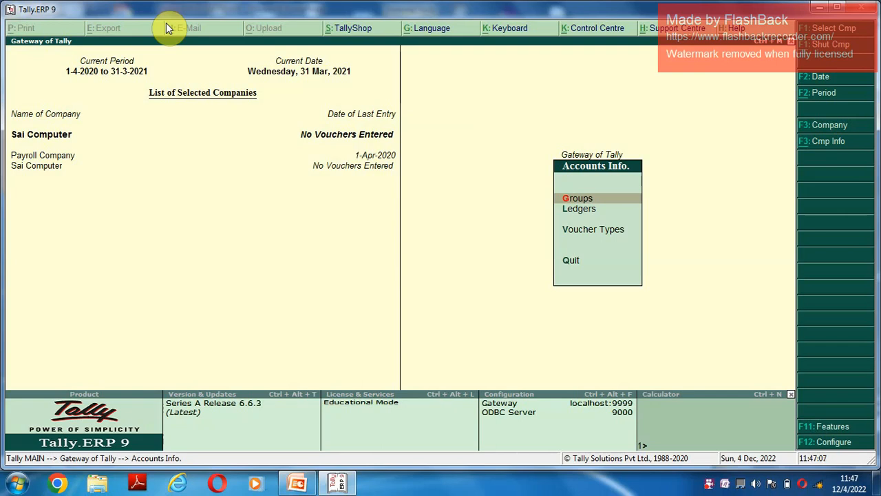
key("Down")
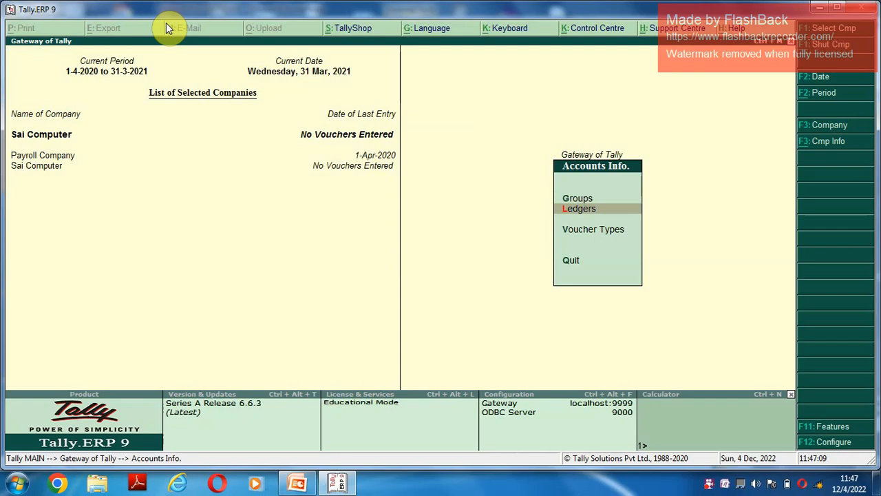
key("Return")
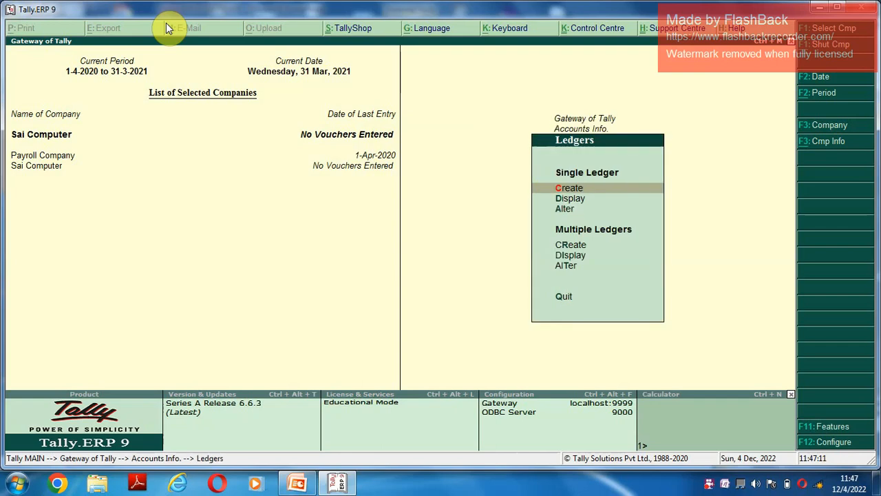
key("Return")
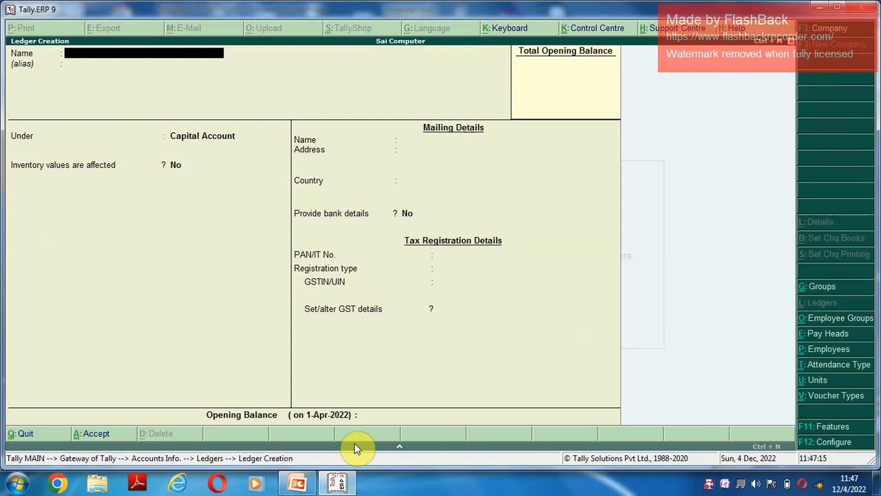
Switch to PowerPoint and examine which accounts the journal entry for starting the business with cash uses.
left_click(339, 483)
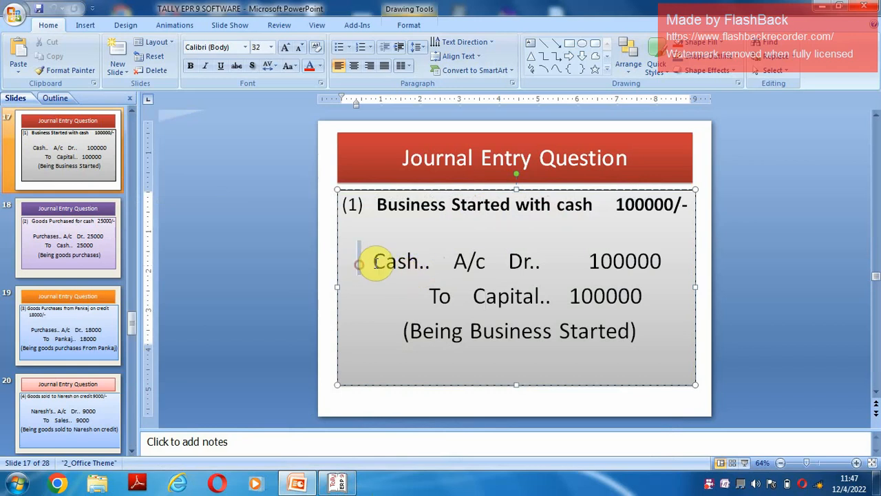
left_click_drag(356, 264, 444, 265)
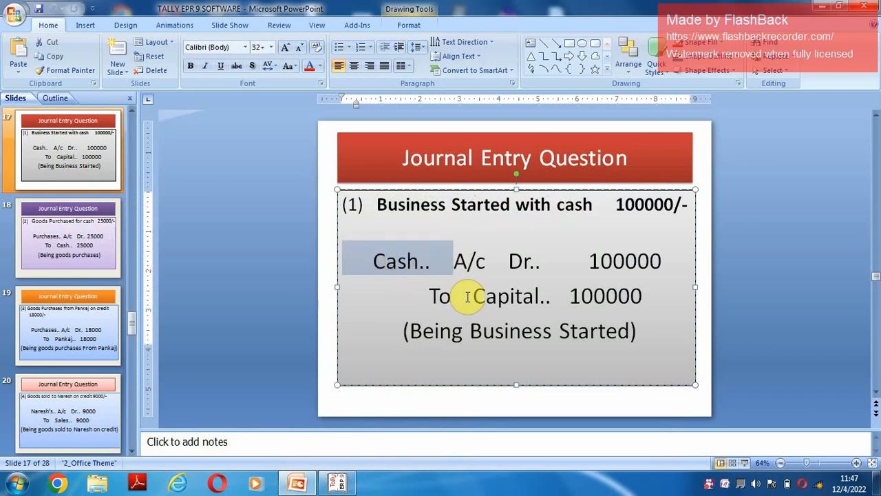
left_click_drag(411, 296, 569, 305)
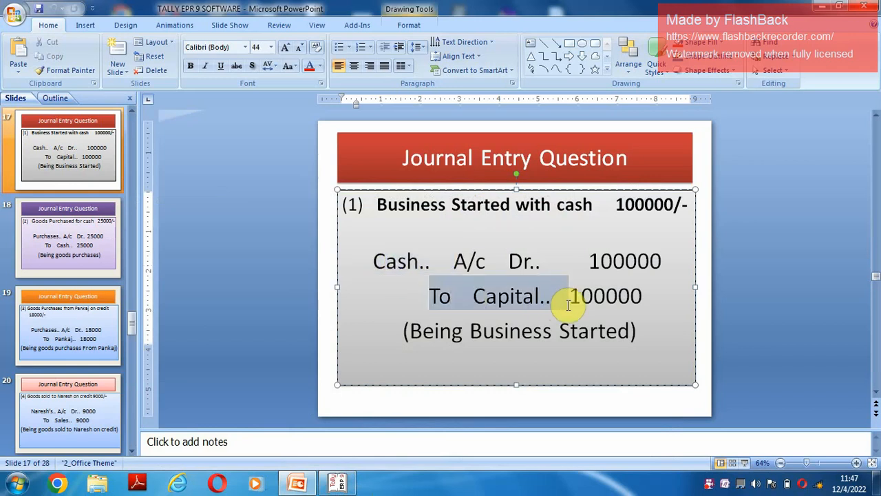
left_click(529, 318)
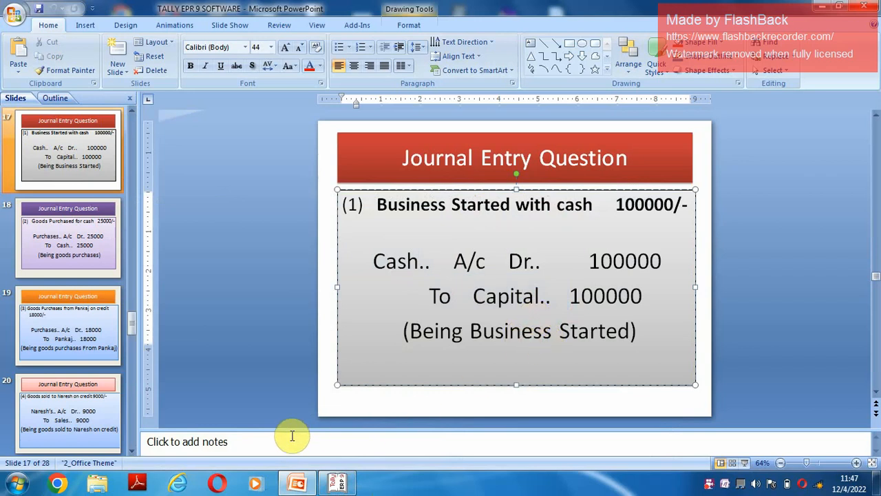
left_click(298, 481)
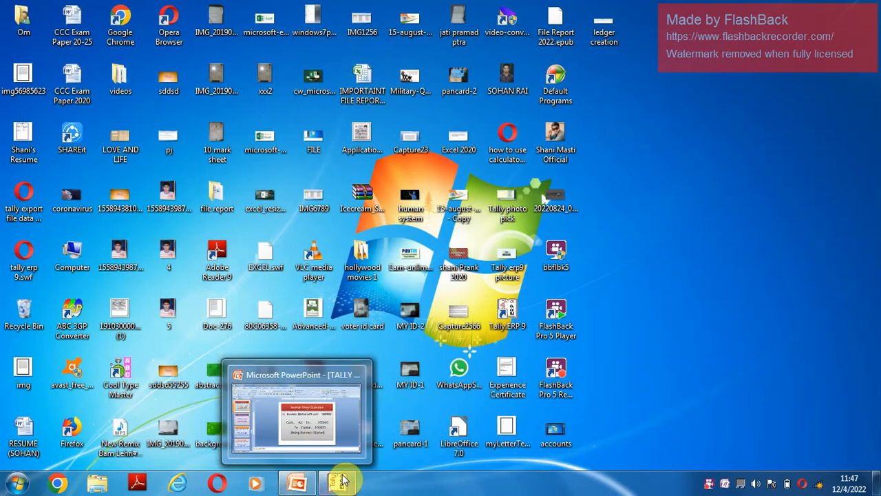
Switch back to Tally.ERP 9 and name the new ledger Capital, leaving its alias blank.
left_click(337, 482)
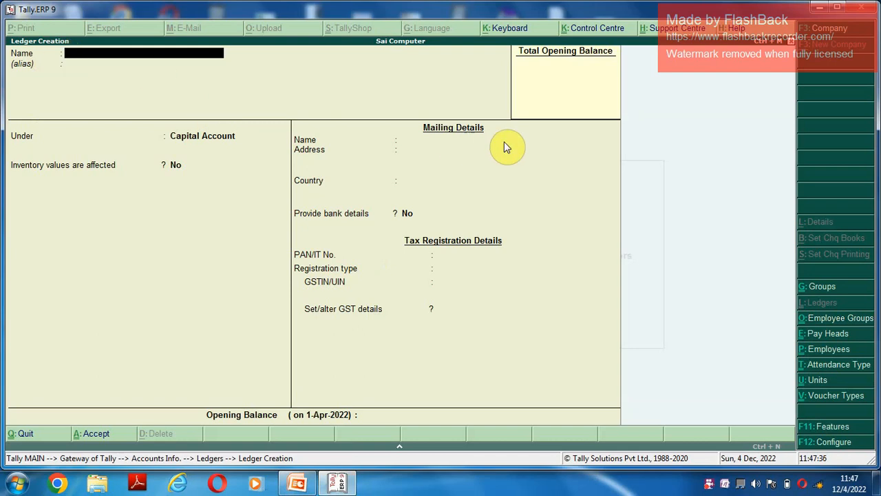
type("C")
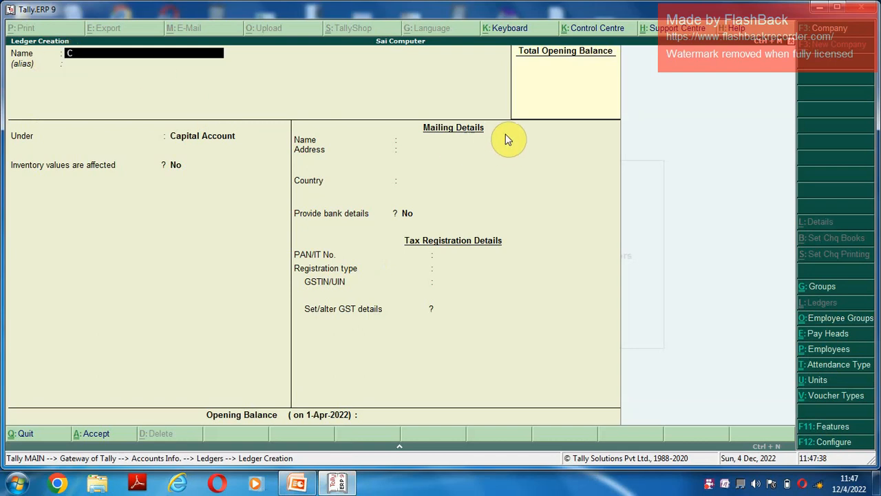
type("apital")
key("Return")
key("Return")
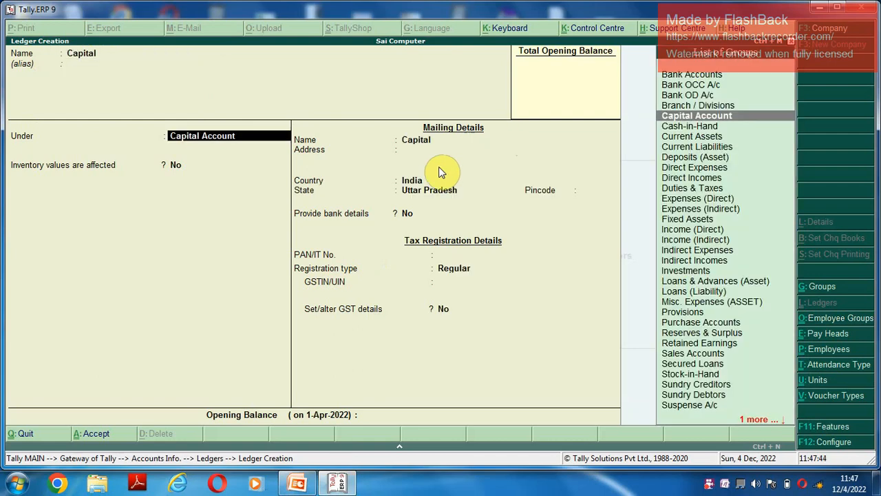
Switch to PowerPoint and display slide 15, the table matching ledger names to their under groups.
left_click(303, 485)
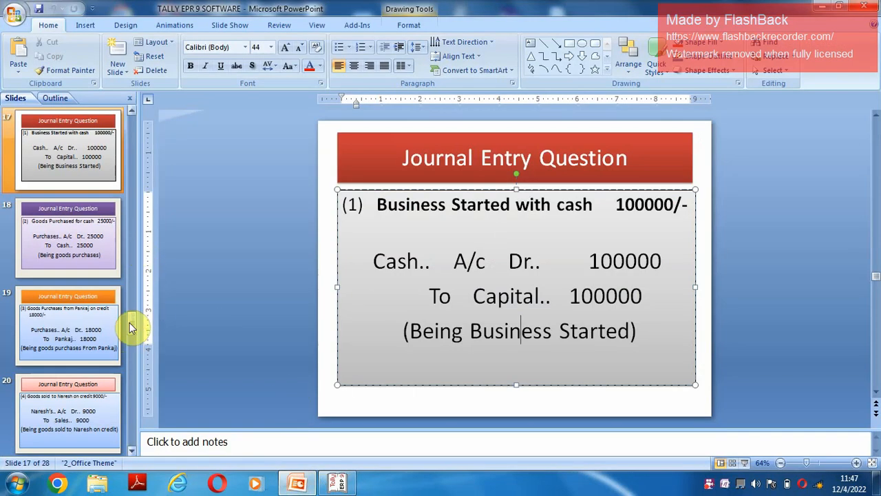
left_click_drag(130, 323, 132, 310)
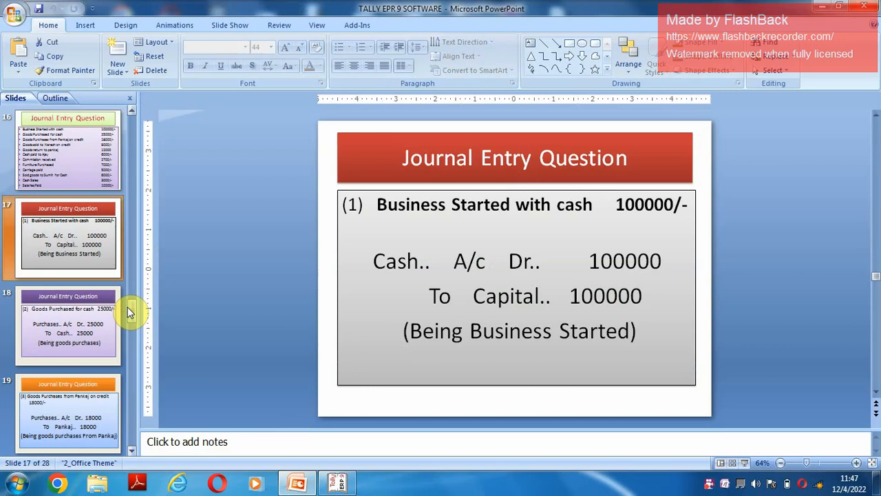
scroll(130, 307, "up", 1)
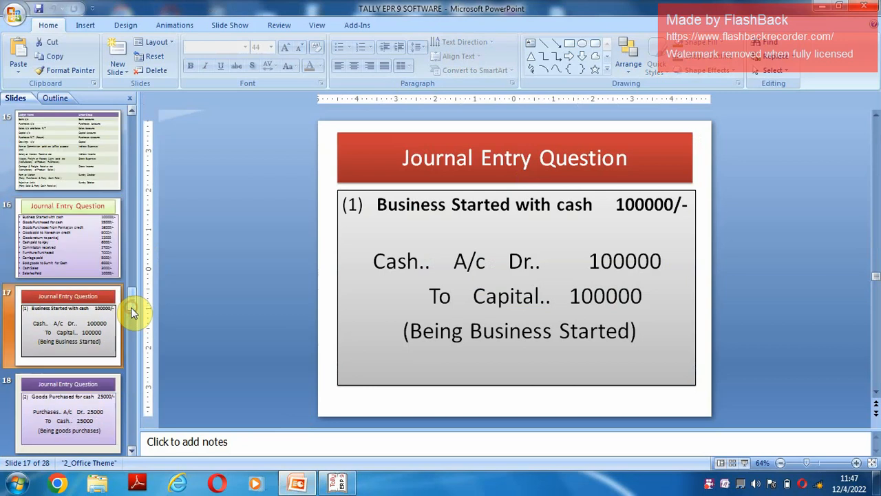
scroll(90, 151, "up", 1)
left_click(85, 141)
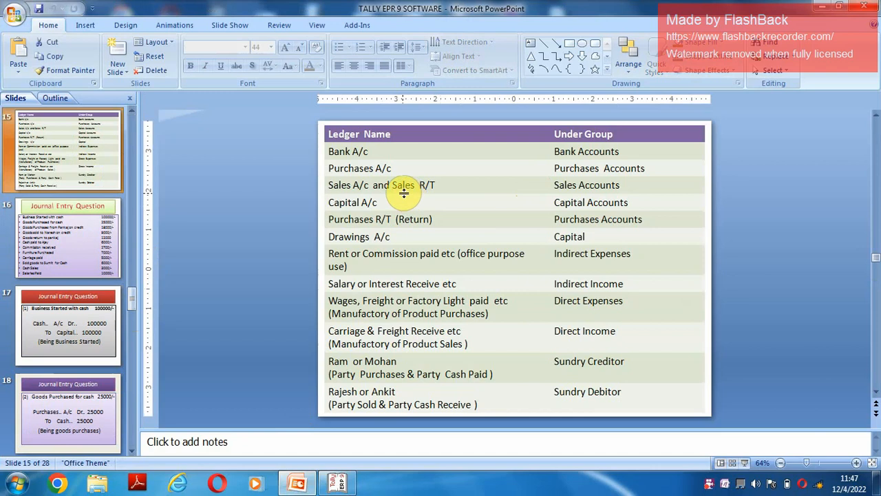
key("F5")
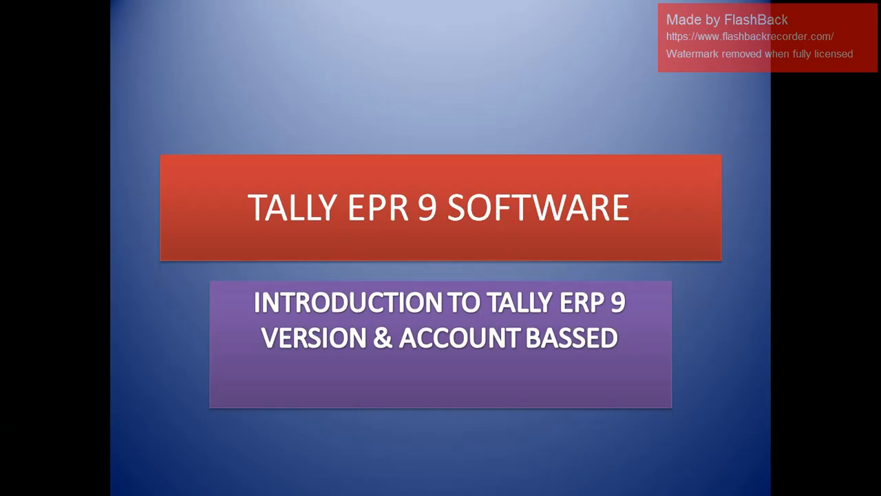
key("Escape")
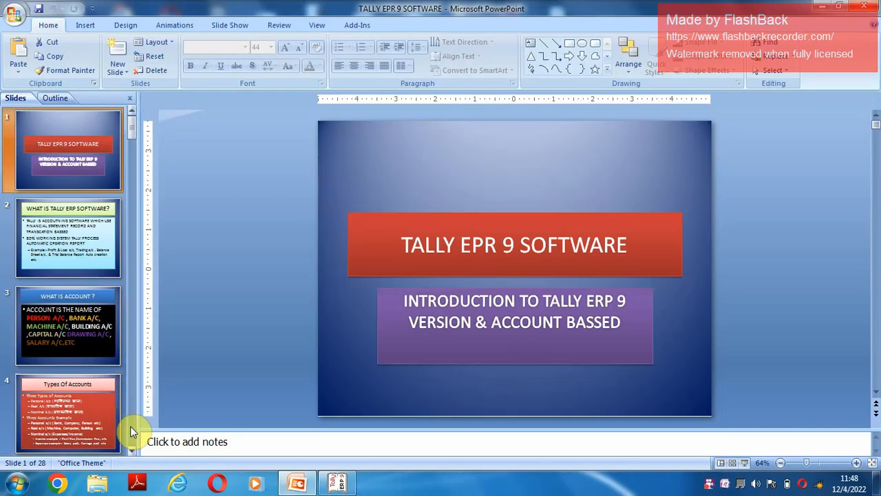
scroll(133, 433, "down", 5)
scroll(135, 439, "down", 10)
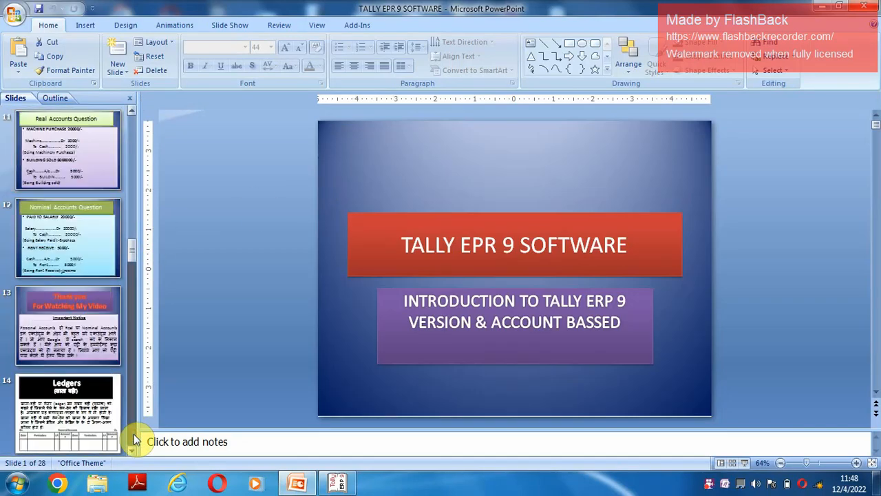